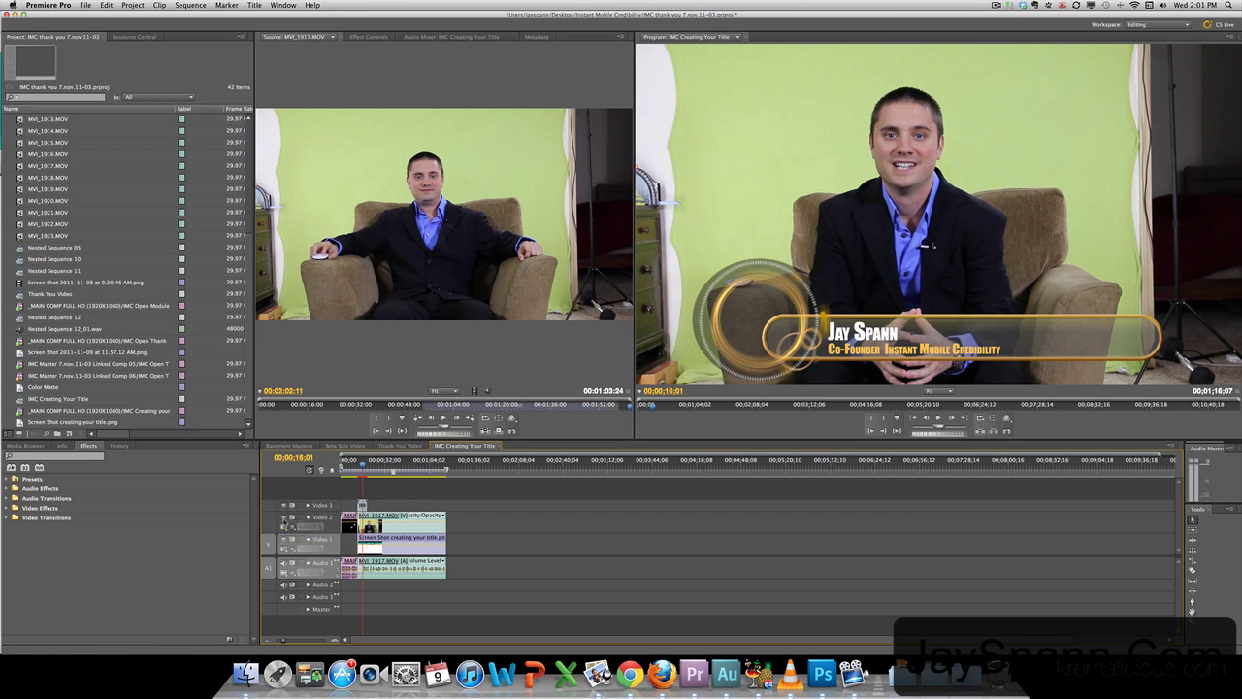
# Step: Hide and reshow Video 2 to preview the screenshot, then move the playhead to 00;00;25;14
pyautogui.click(284, 516)
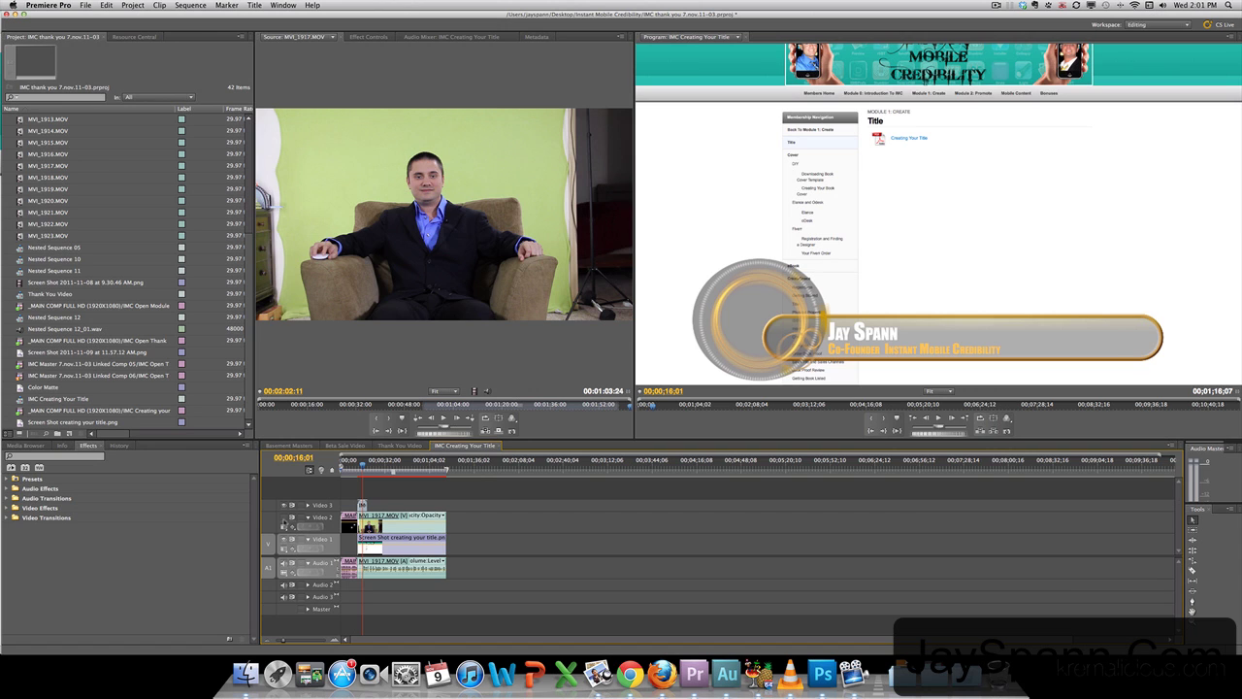
pyautogui.click(283, 516)
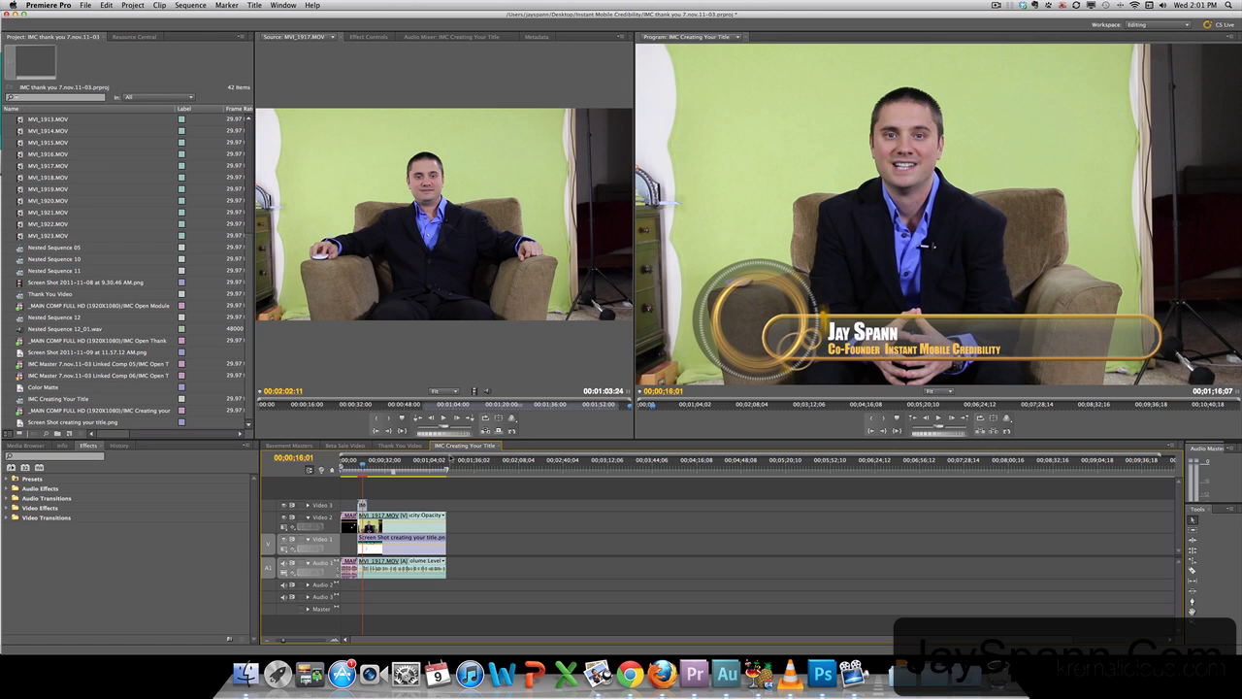
pyautogui.click(351, 462)
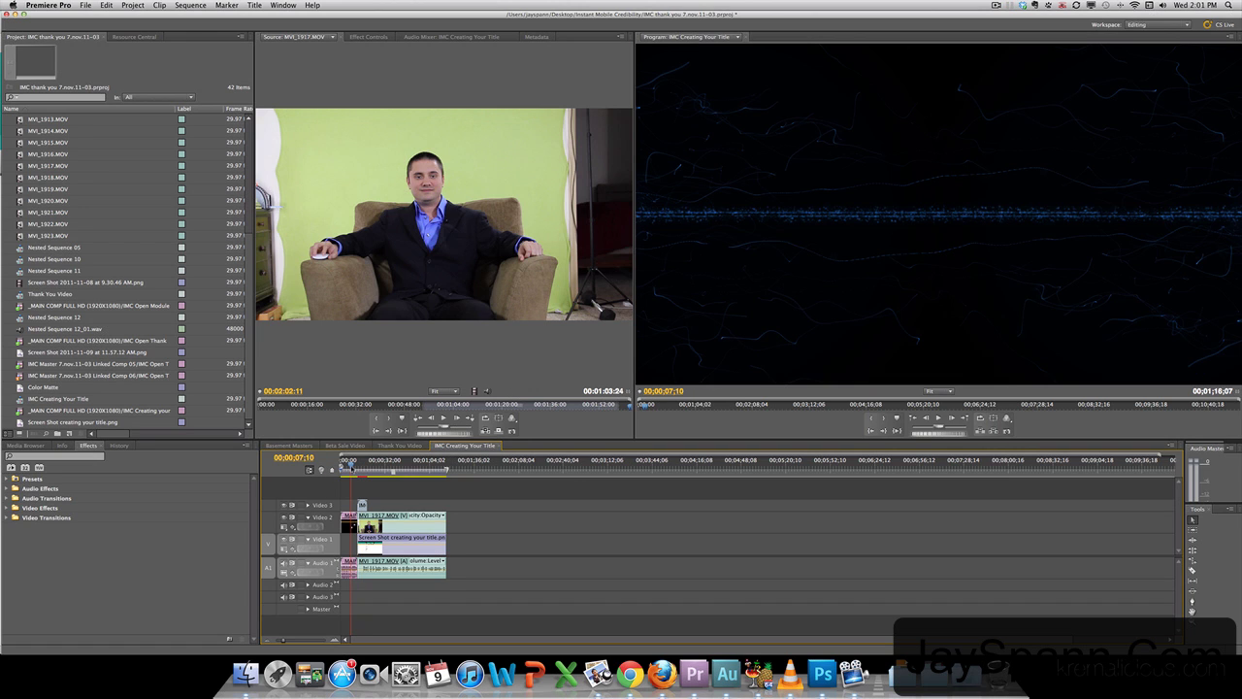
pyautogui.moveTo(351, 465); pyautogui.dragTo(345, 465)
pyautogui.click(377, 465)
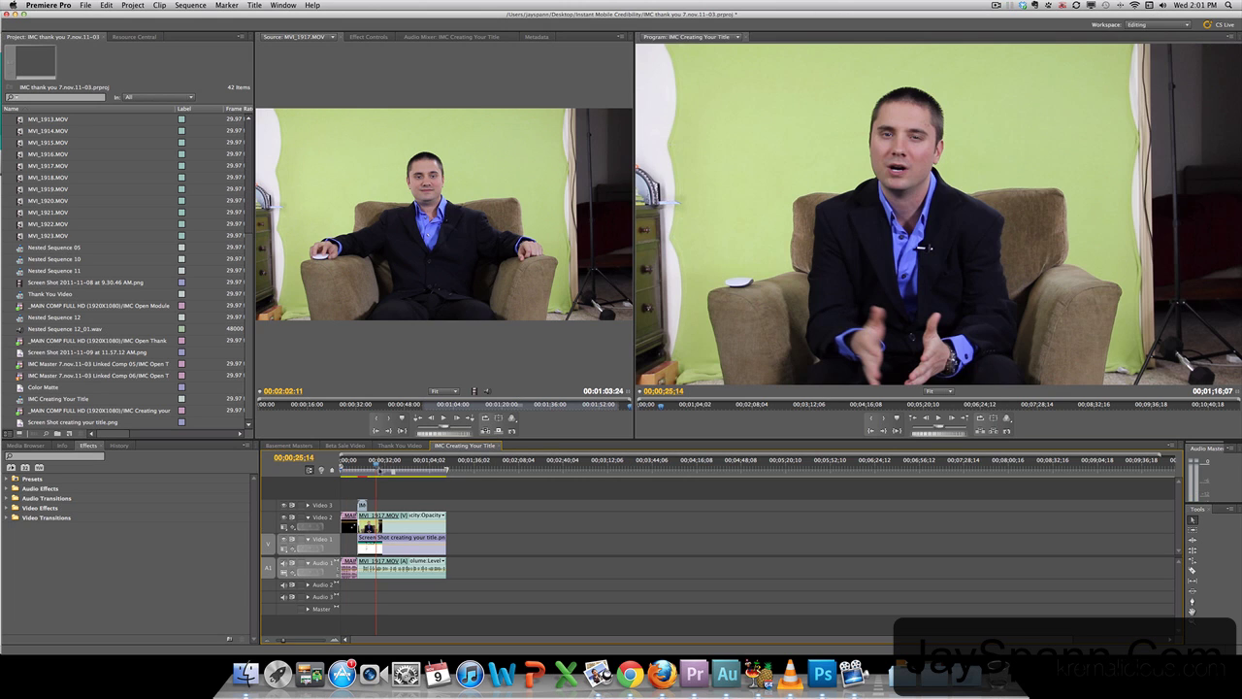
# Step: Replace the MVI_1917 clip with an After Effects composition
pyautogui.click(386, 522)
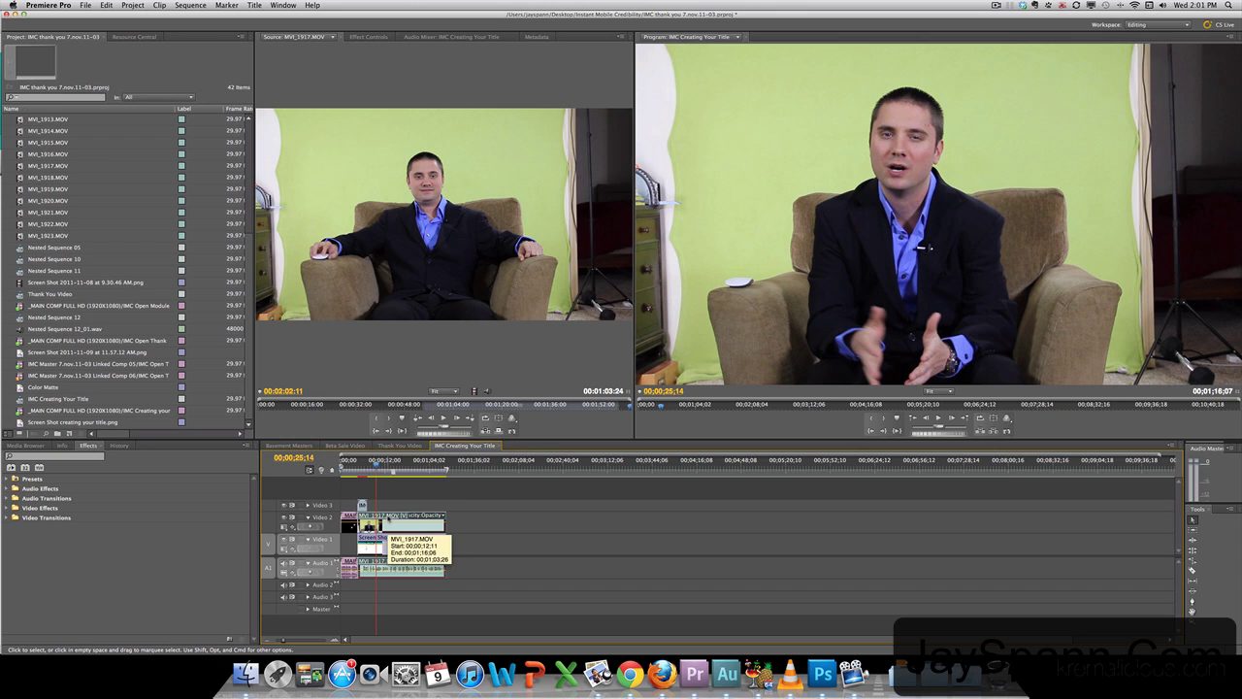
pyautogui.rightClick(387, 532)
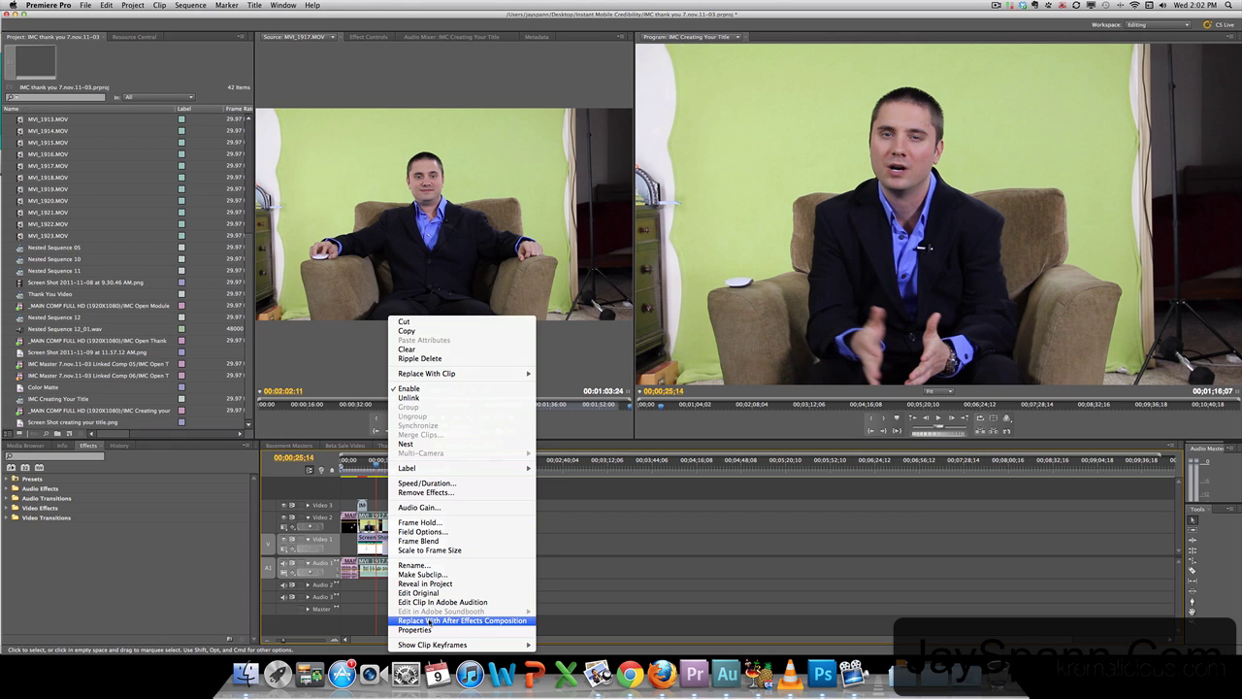
pyautogui.click(428, 620)
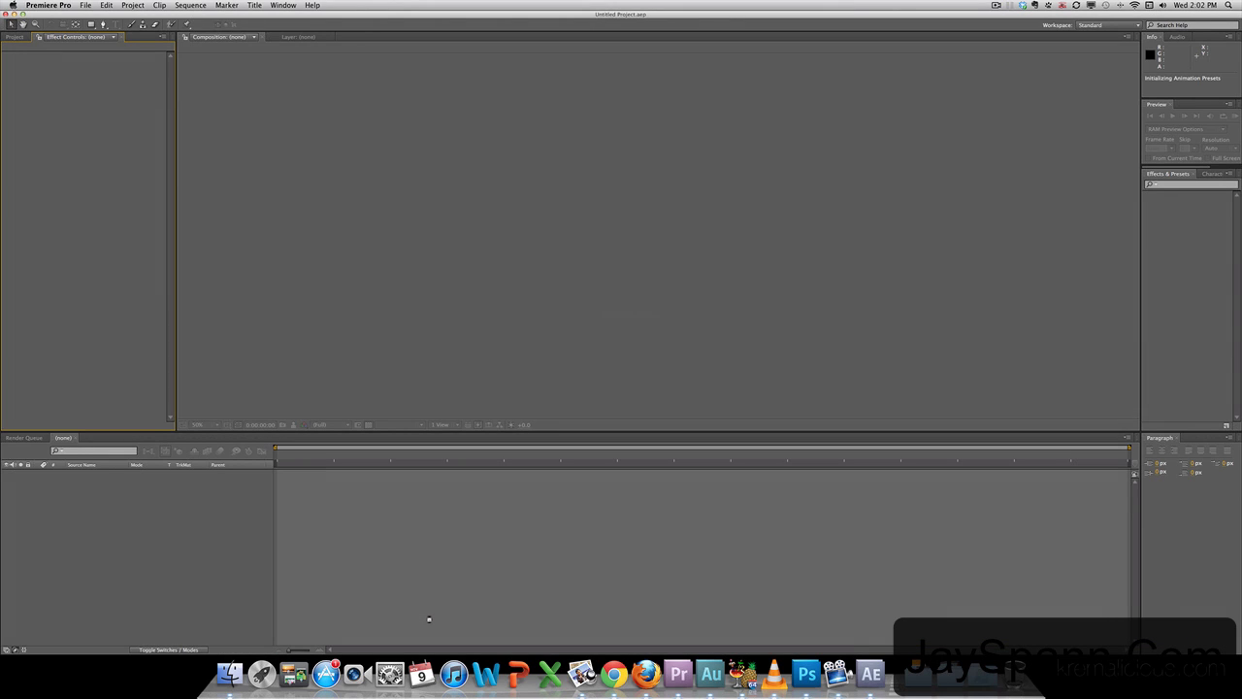
# Step: Save the new After Effects project as GreenScreenTest.aep
pyautogui.press('super+s')
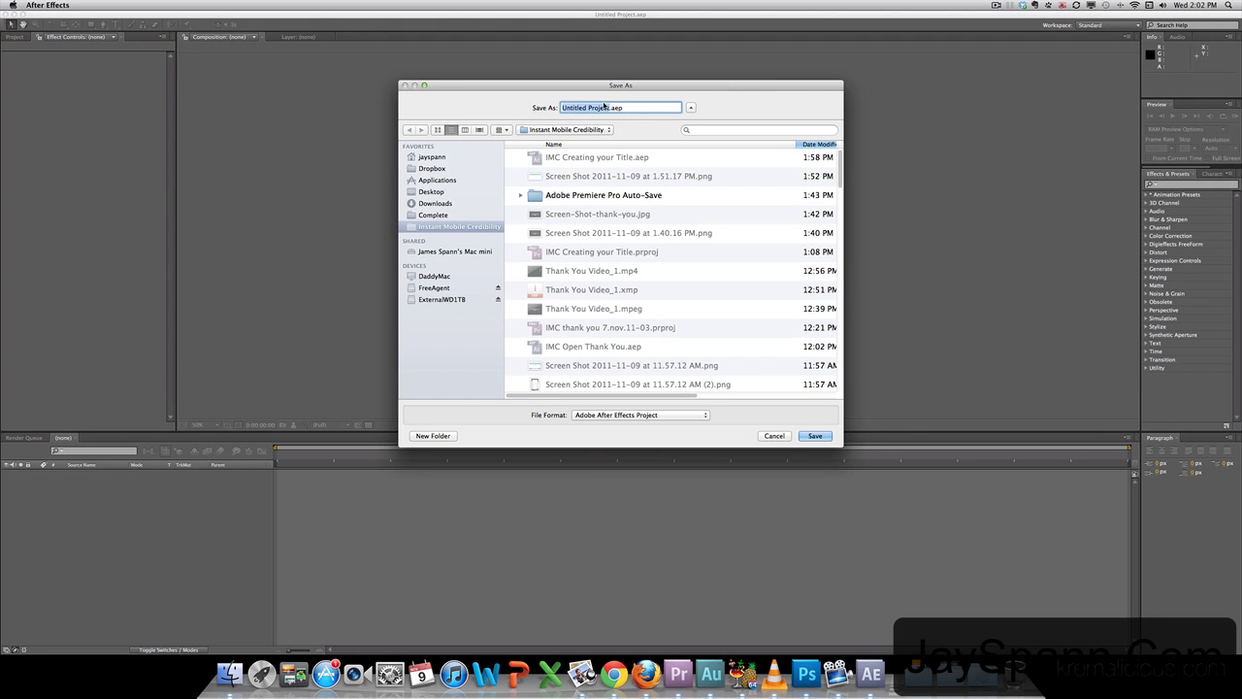
pyautogui.write('Cree')
pyautogui.write('nScree')
pyautogui.write('nTest')
pyautogui.press('Return')
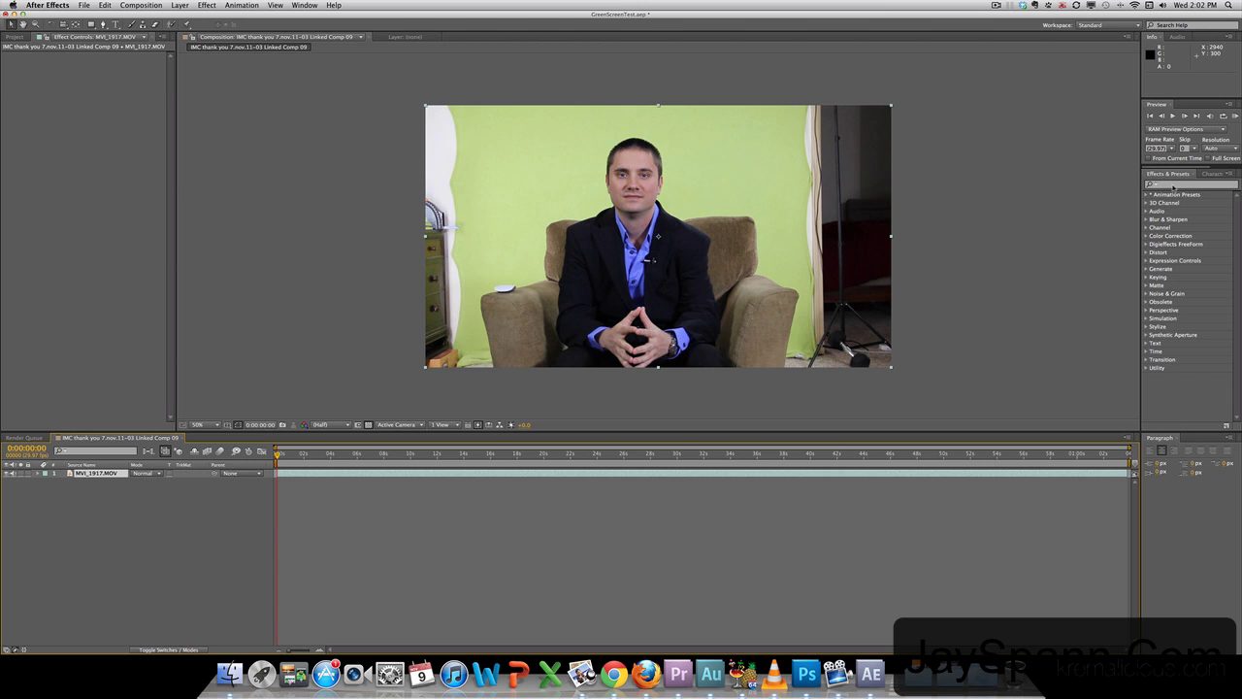
# Step: Find Keylight (1.2) under Keying in Effects & Presets and apply it to the MVI_1917 layer
pyautogui.click(1173, 186)
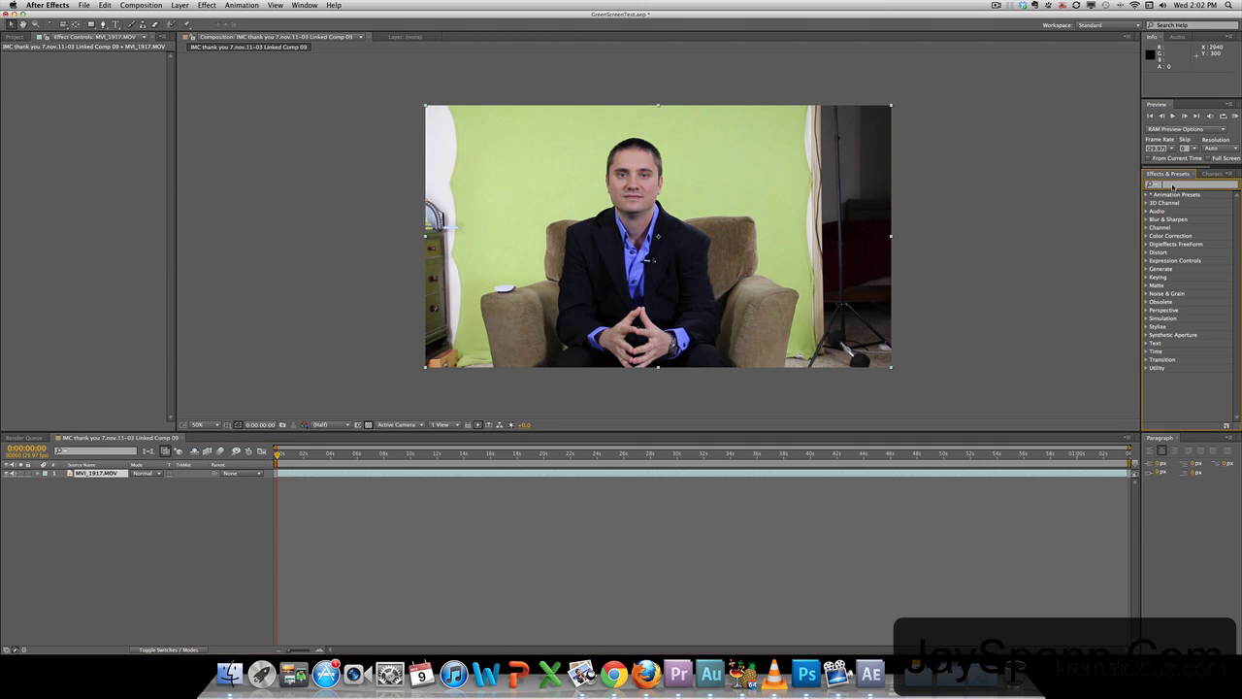
pyautogui.write('key')
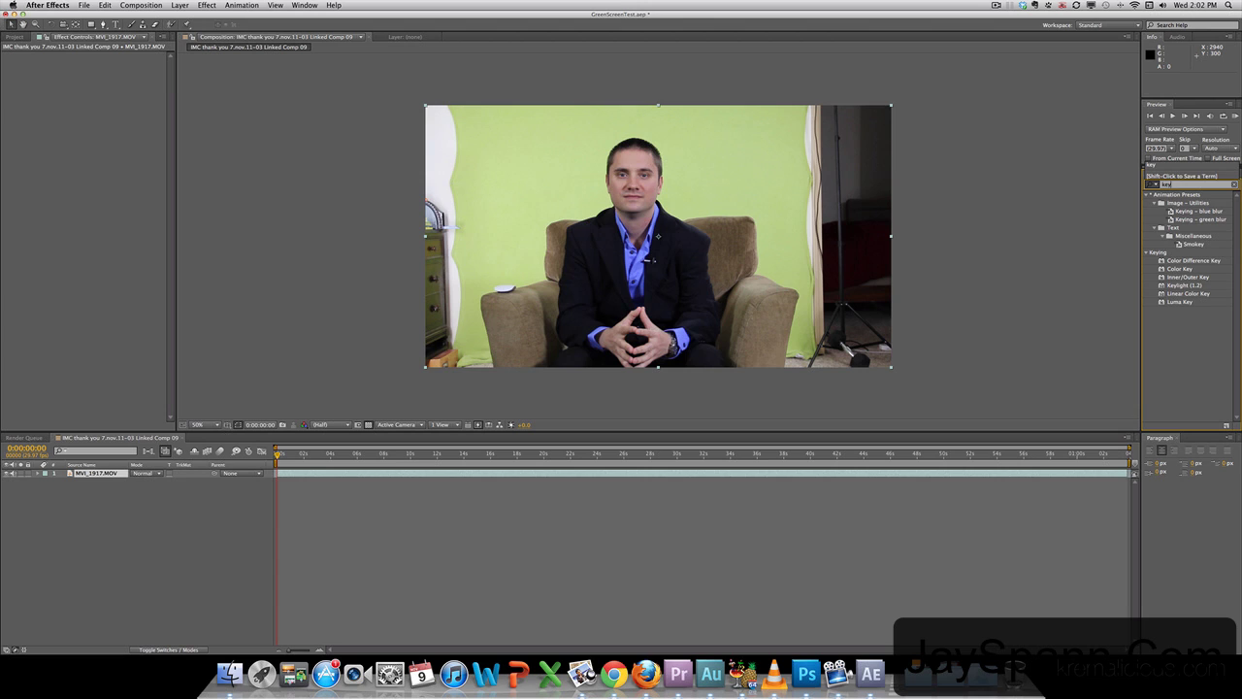
pyautogui.press('Return')
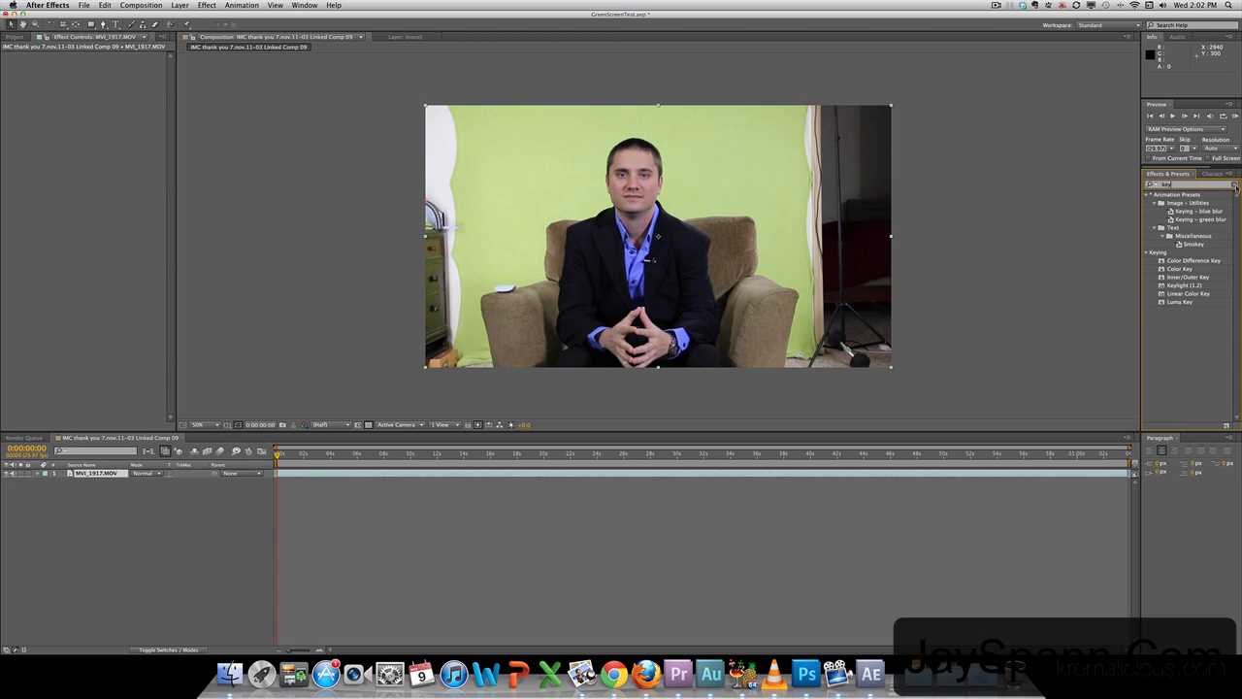
pyautogui.click(1236, 184)
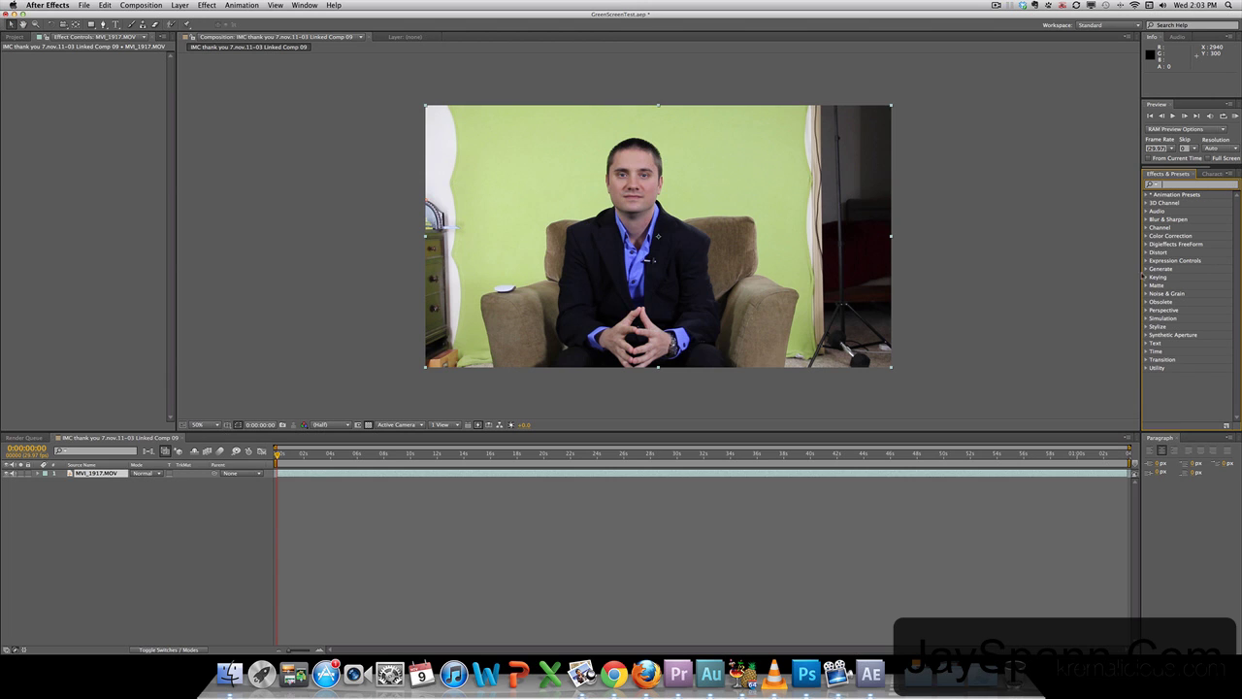
pyautogui.click(1147, 278)
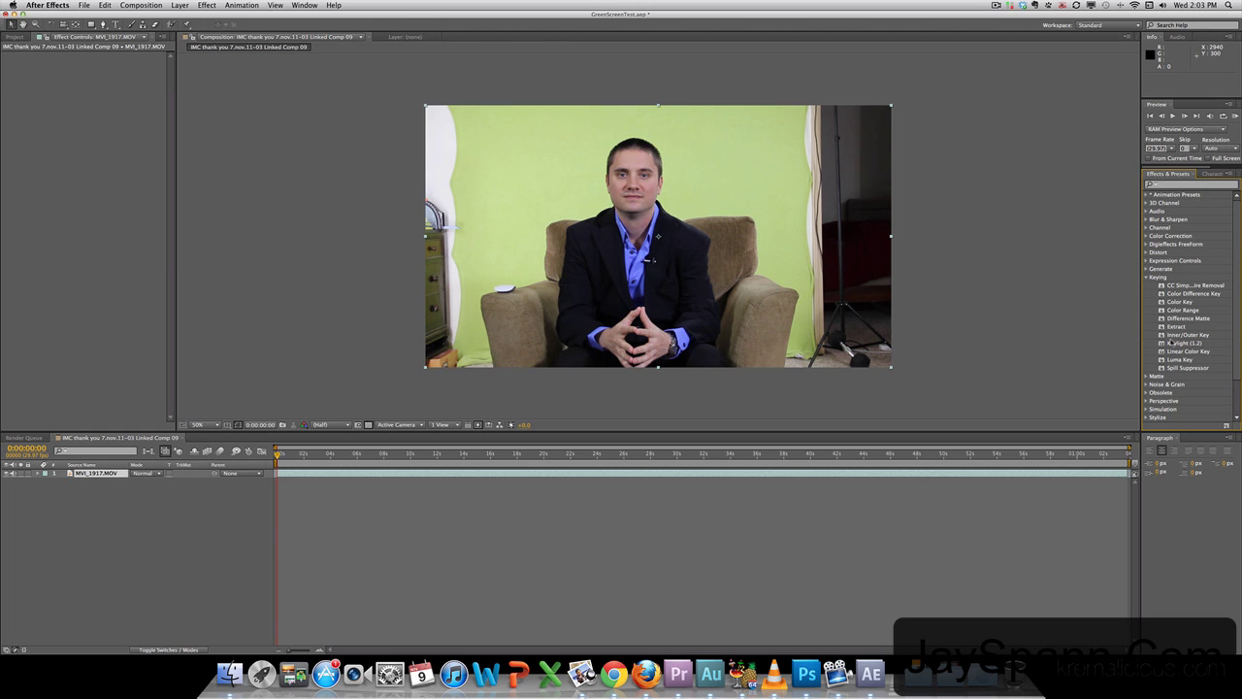
pyautogui.moveTo(1171, 343); pyautogui.dragTo(657, 236)
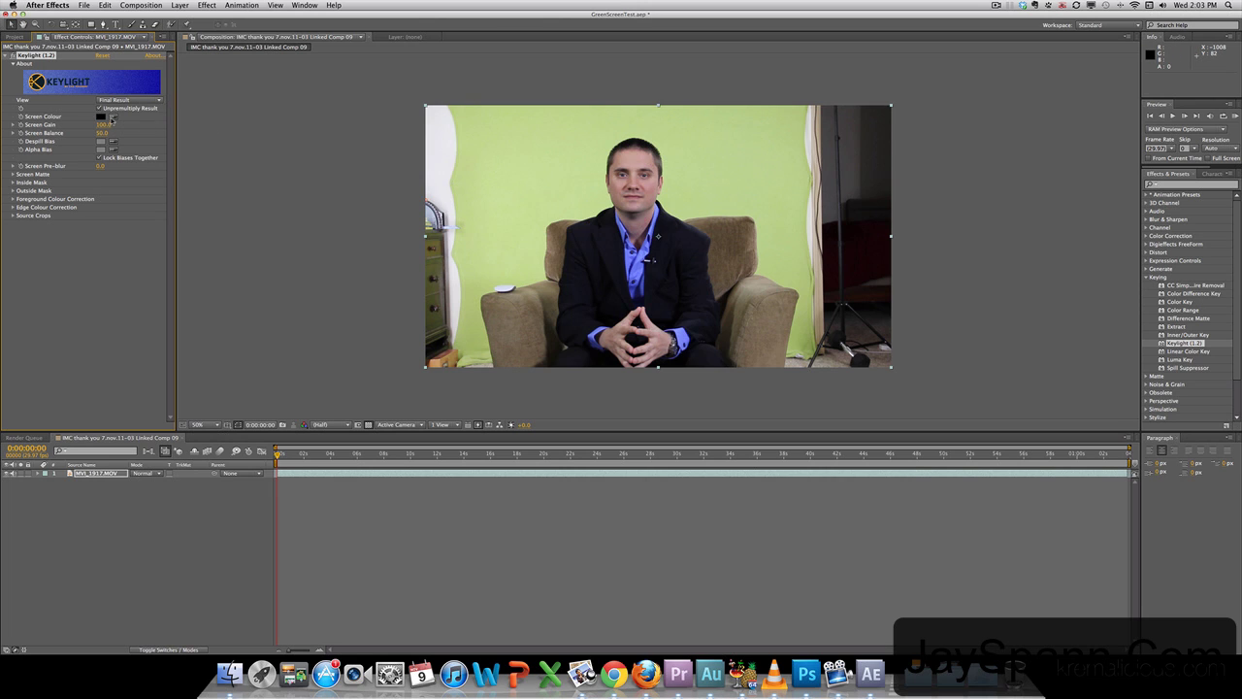
# Step: Sample the green backdrop as Keylight's Screen Colour and the chair as its Despill Bias
pyautogui.click(114, 118)
pyautogui.click(530, 192)
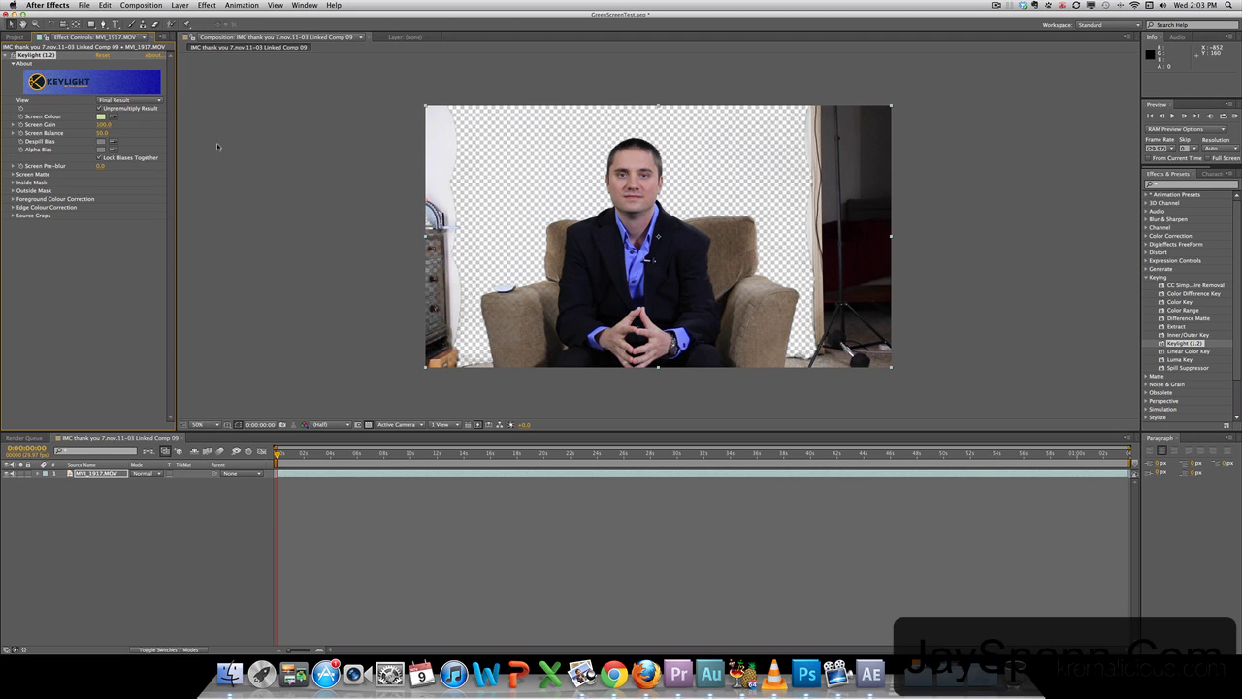
pyautogui.click(111, 144)
pyautogui.click(536, 316)
# Step: Show Keylight's matte view and set Clip Black to 61 and Clip White to 63
pyautogui.click(12, 174)
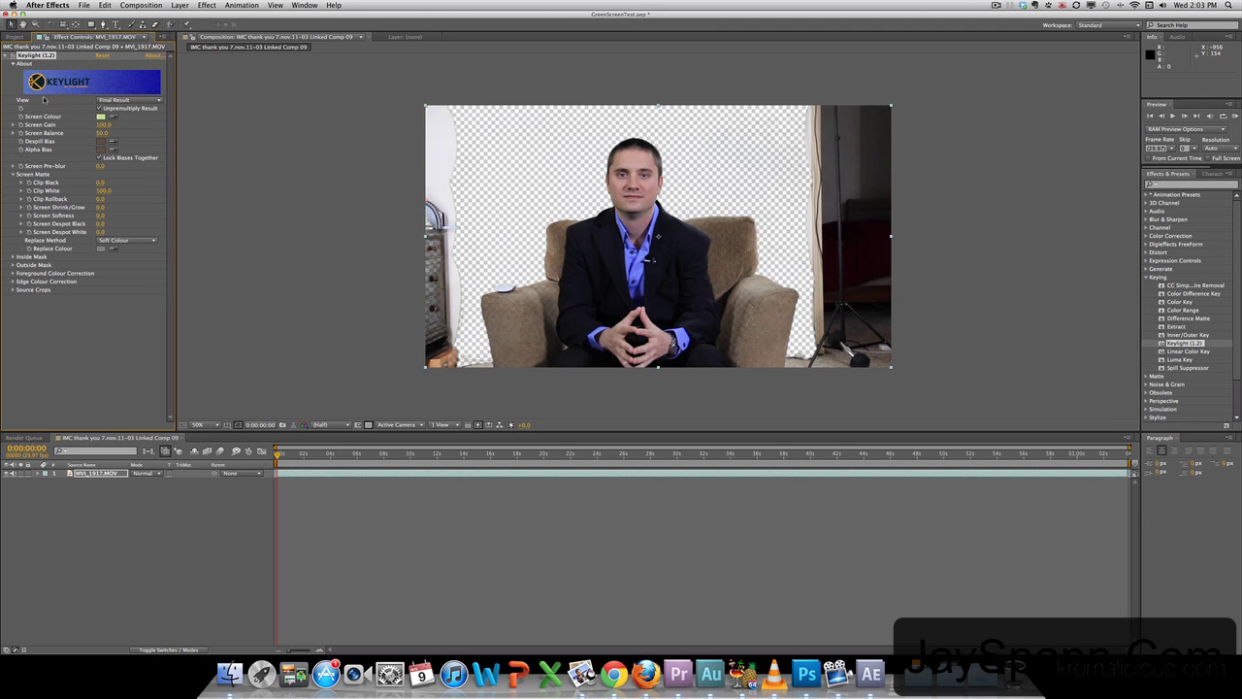
pyautogui.click(115, 101)
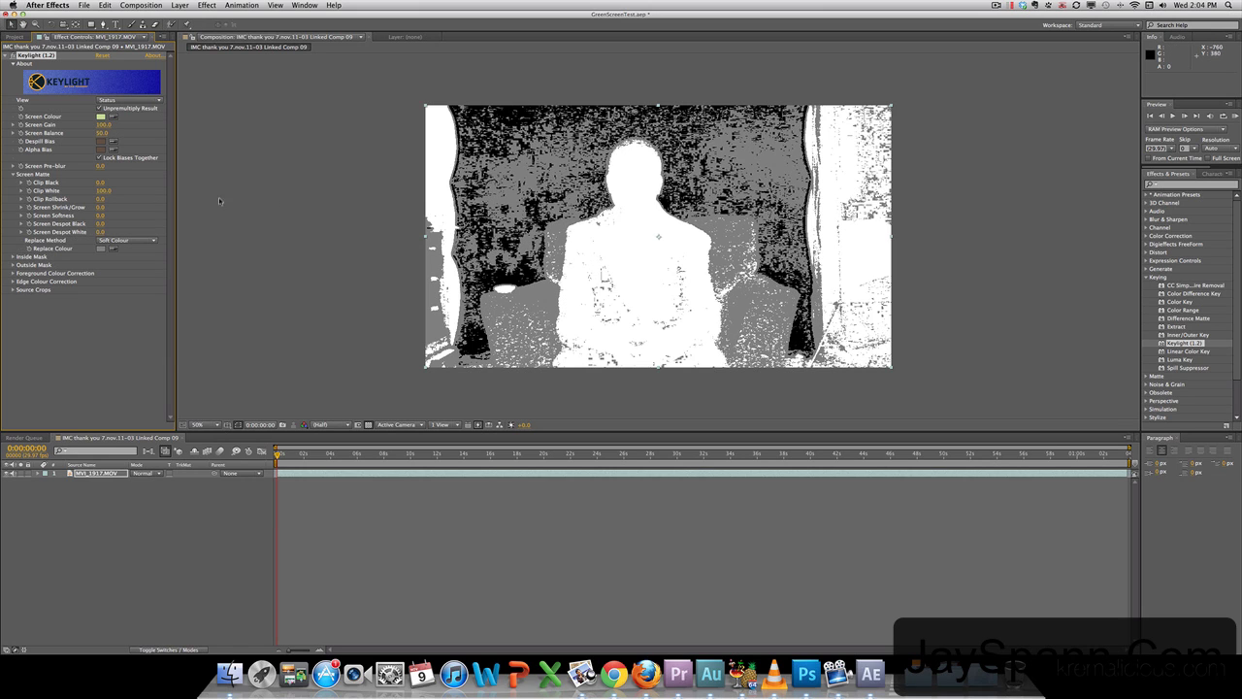
pyautogui.moveTo(100, 186); pyautogui.dragTo(143, 184)
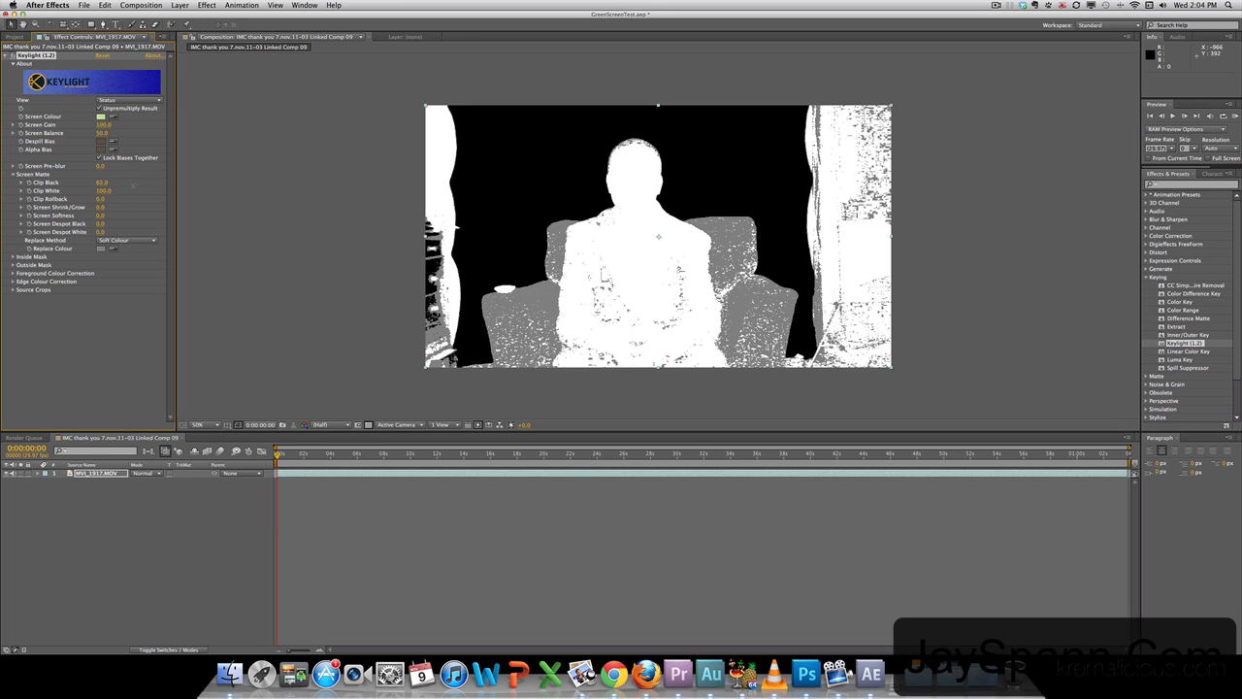
pyautogui.moveTo(131, 183); pyautogui.dragTo(131, 184)
pyautogui.moveTo(110, 191); pyautogui.dragTo(118, 202)
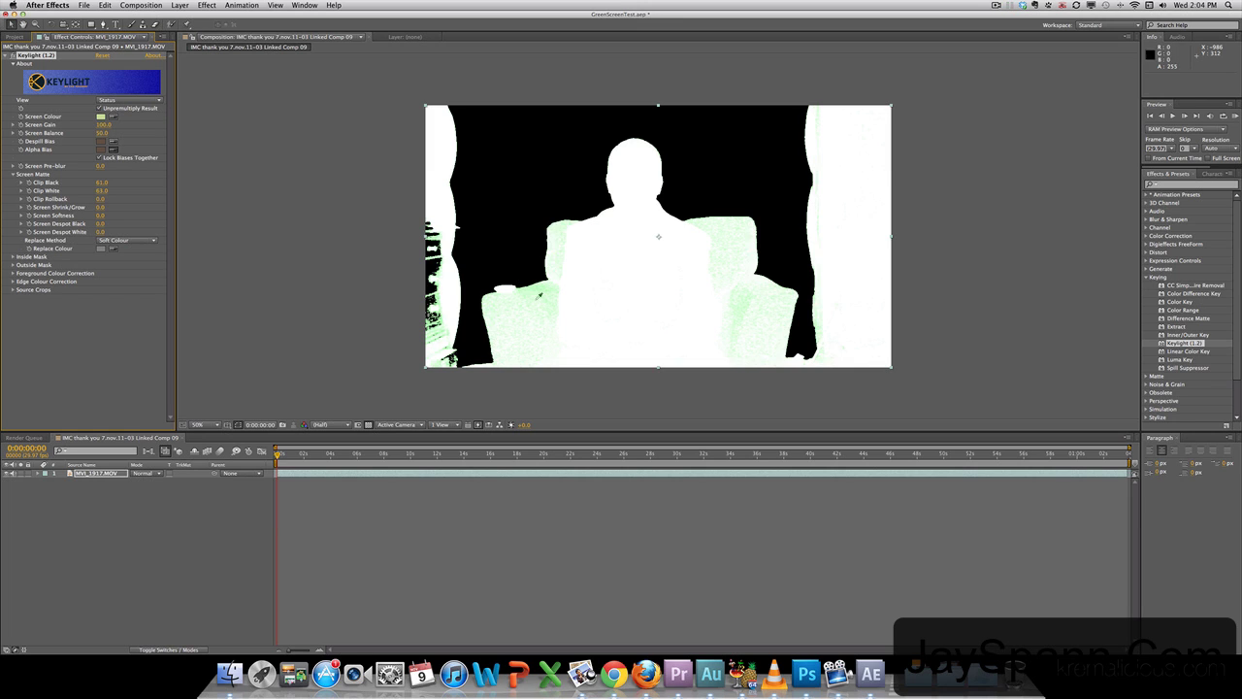
# Step: Try bias colour samples, undo the bad one, then set Alpha Bias to pale yellow
pyautogui.click(517, 320)
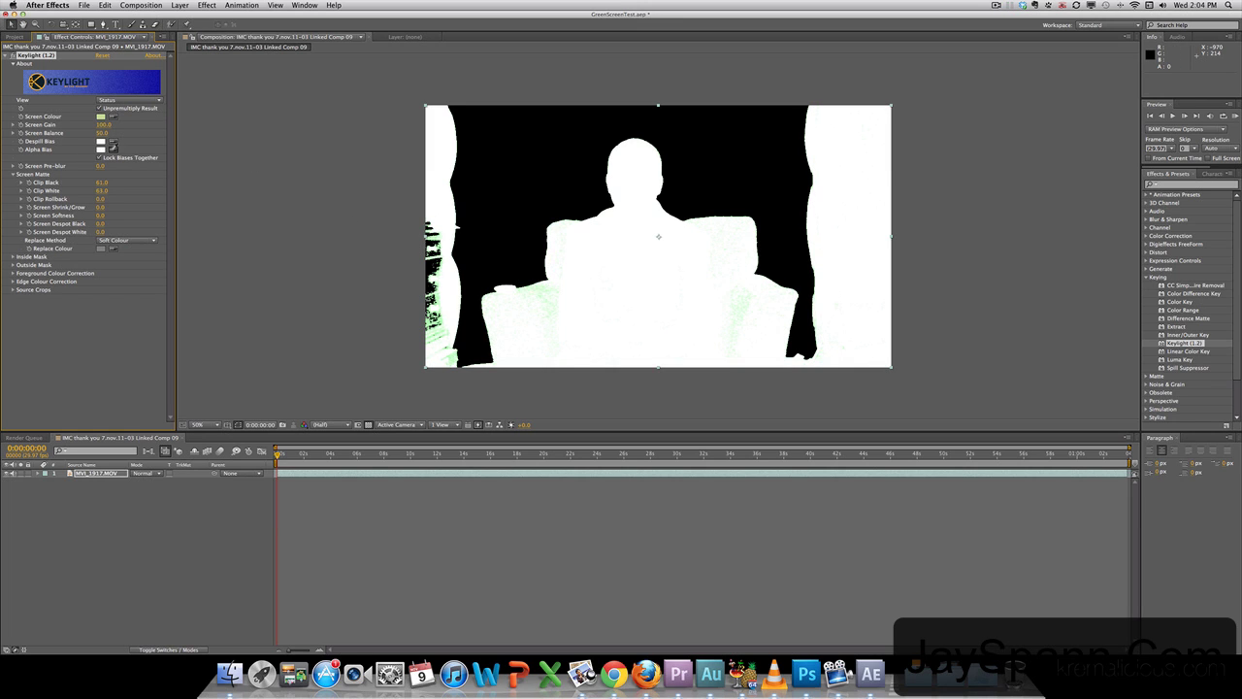
pyautogui.click(548, 296)
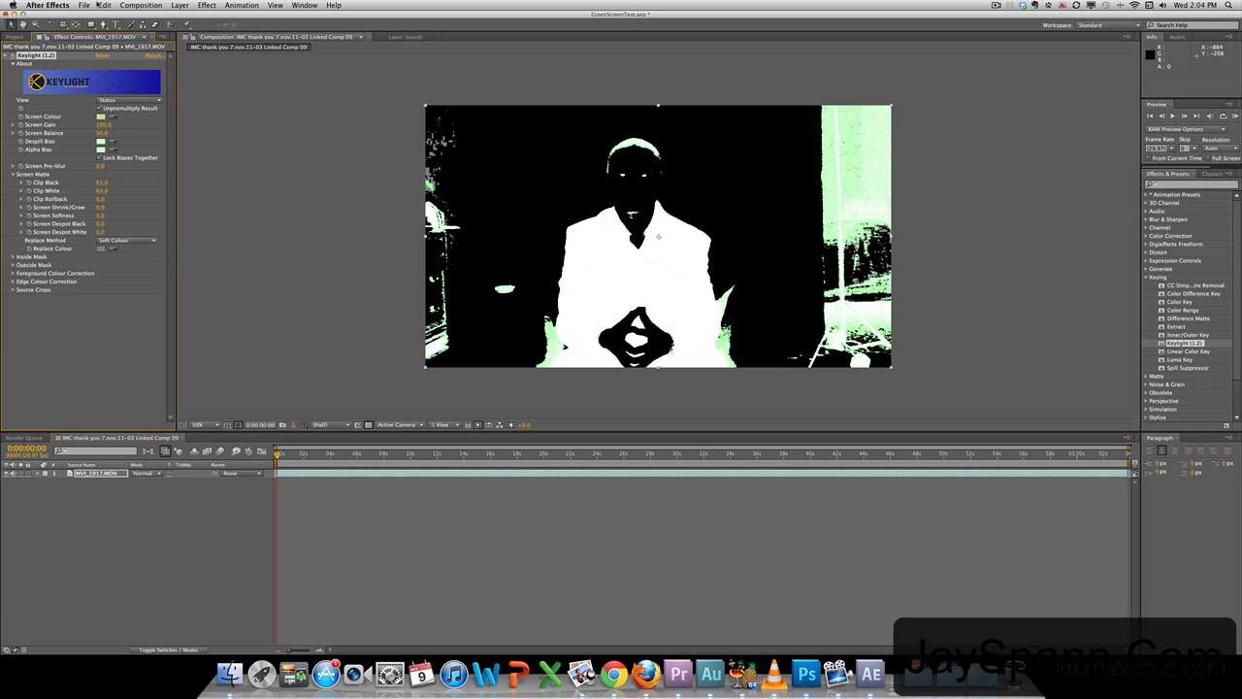
pyautogui.click(106, 5)
pyautogui.click(114, 16)
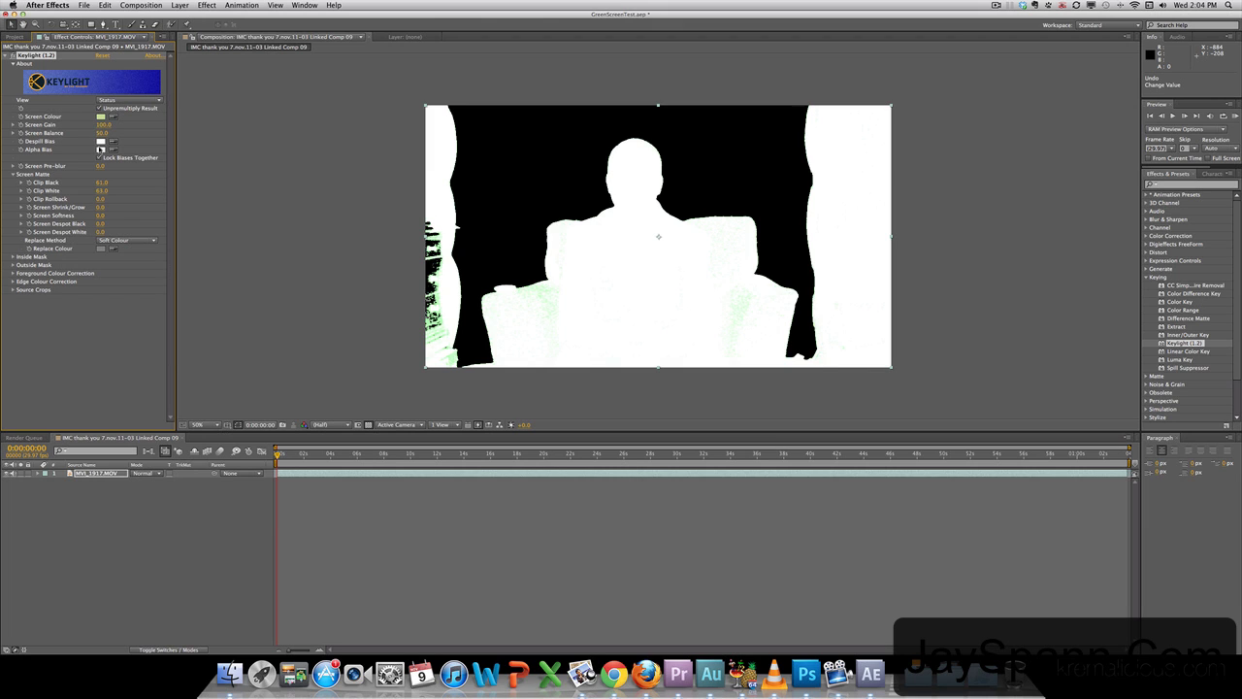
pyautogui.click(100, 149)
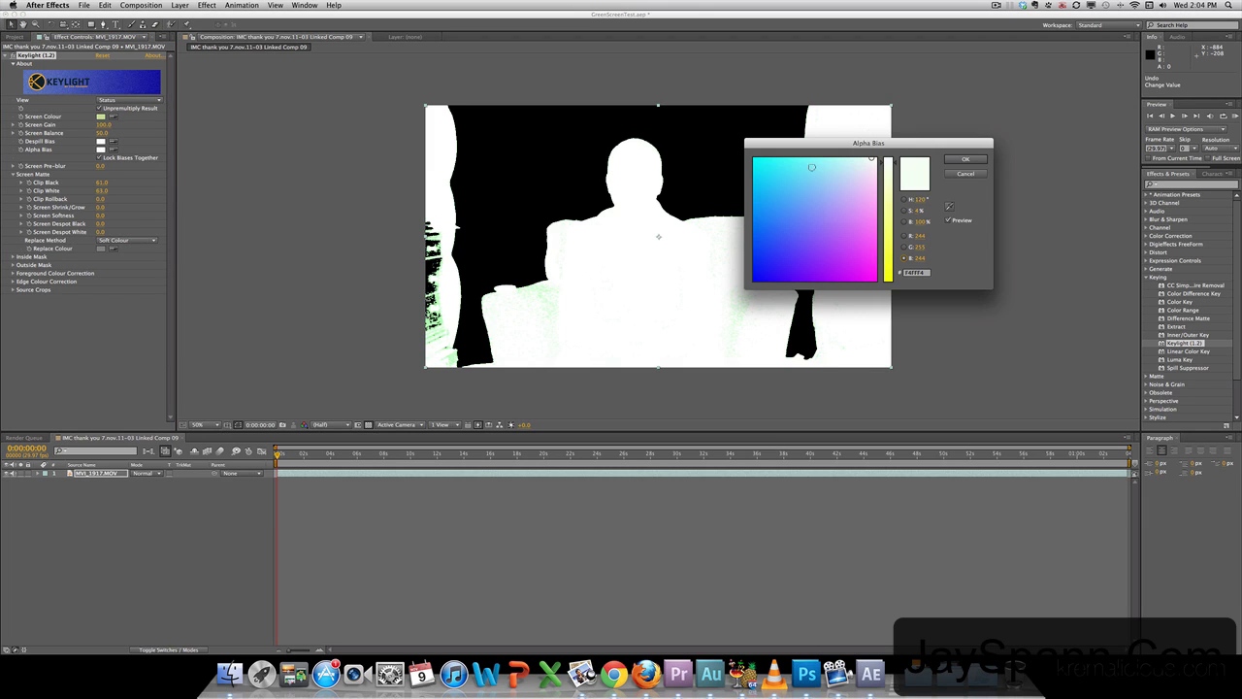
pyautogui.moveTo(886, 165); pyautogui.dragTo(886, 186)
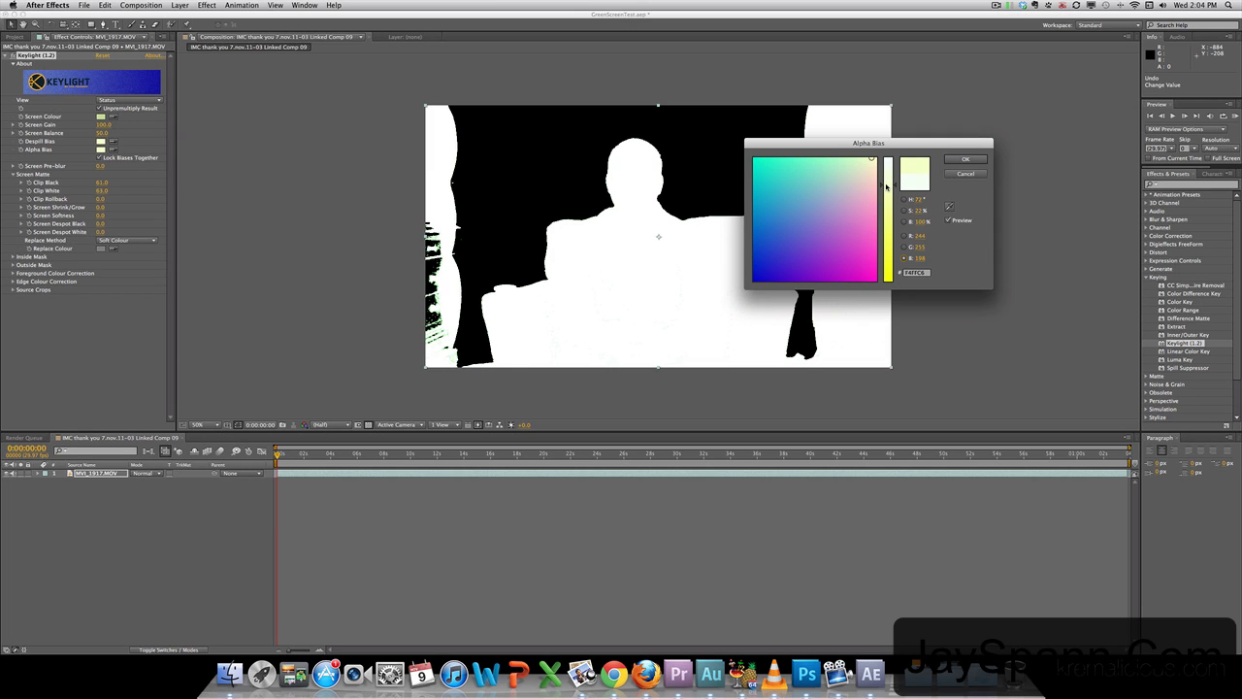
pyautogui.click(965, 160)
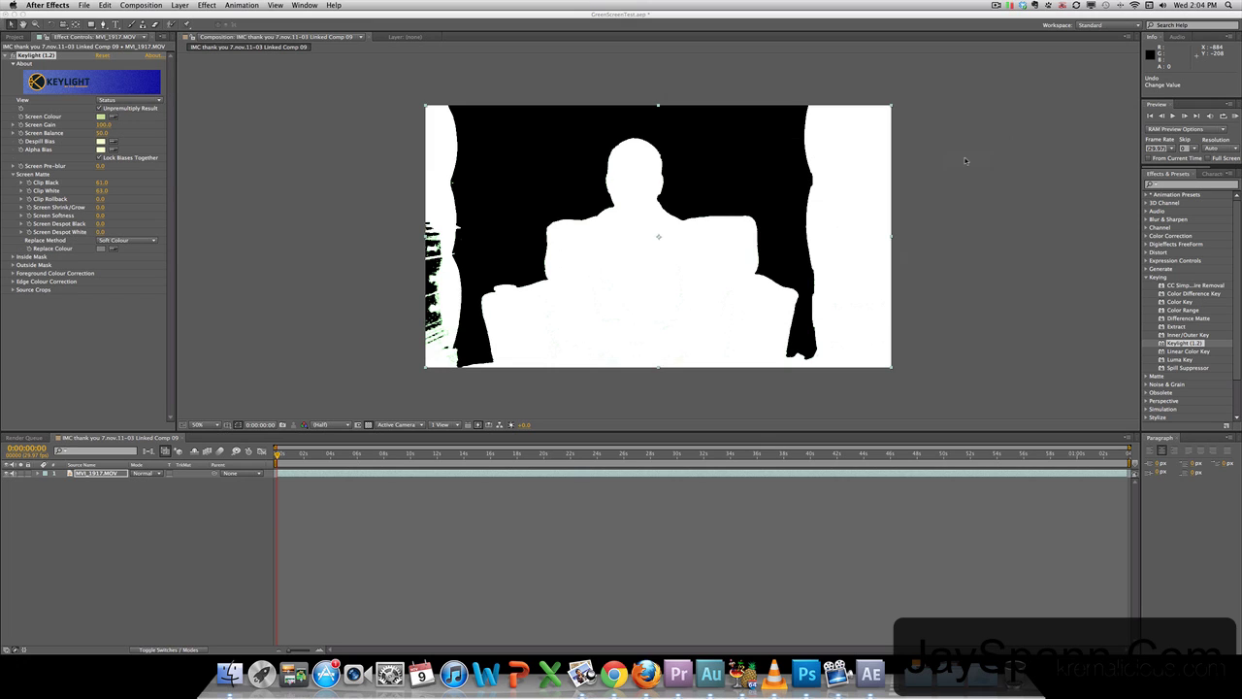
# Step: Show Keylight's Final Result against black and set Screen Shrink/Grow to -1.1
pyautogui.click(122, 100)
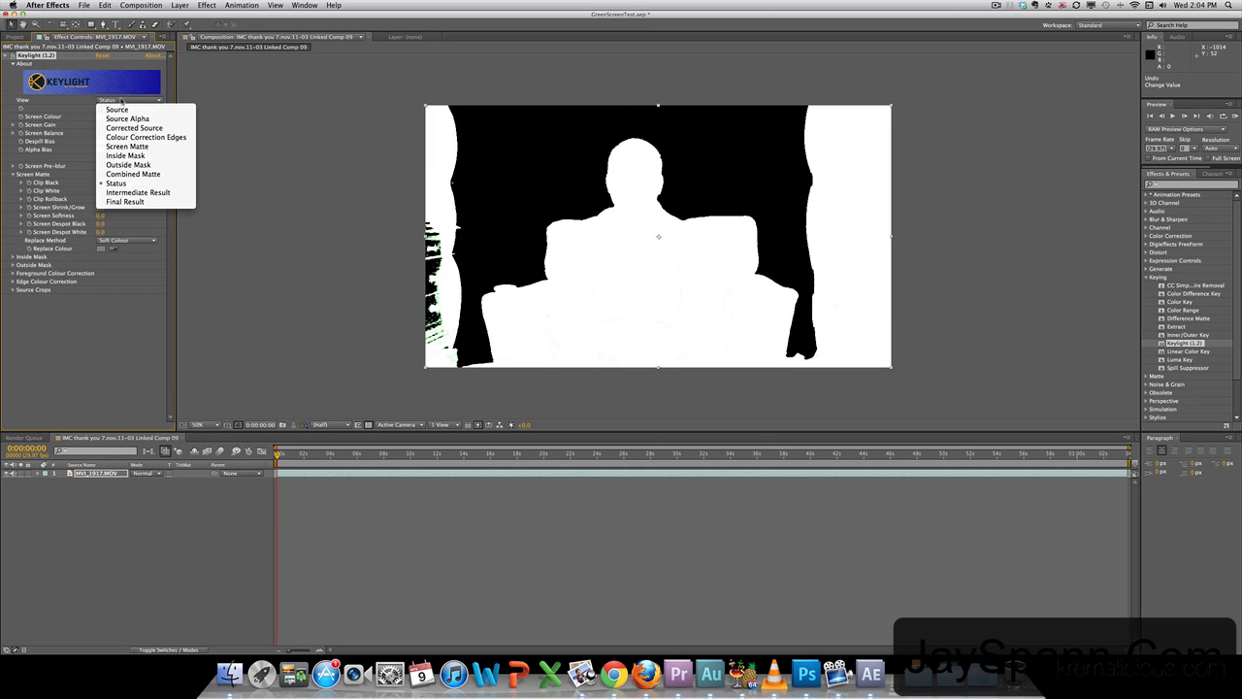
pyautogui.click(127, 202)
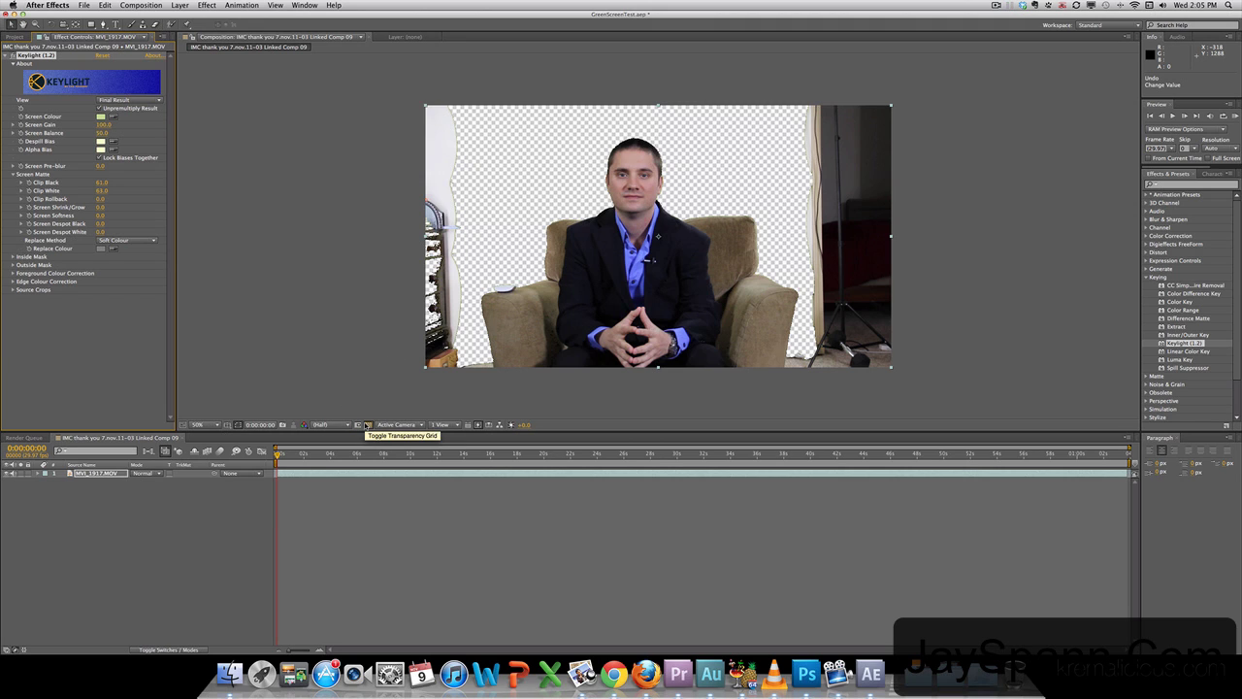
pyautogui.click(367, 425)
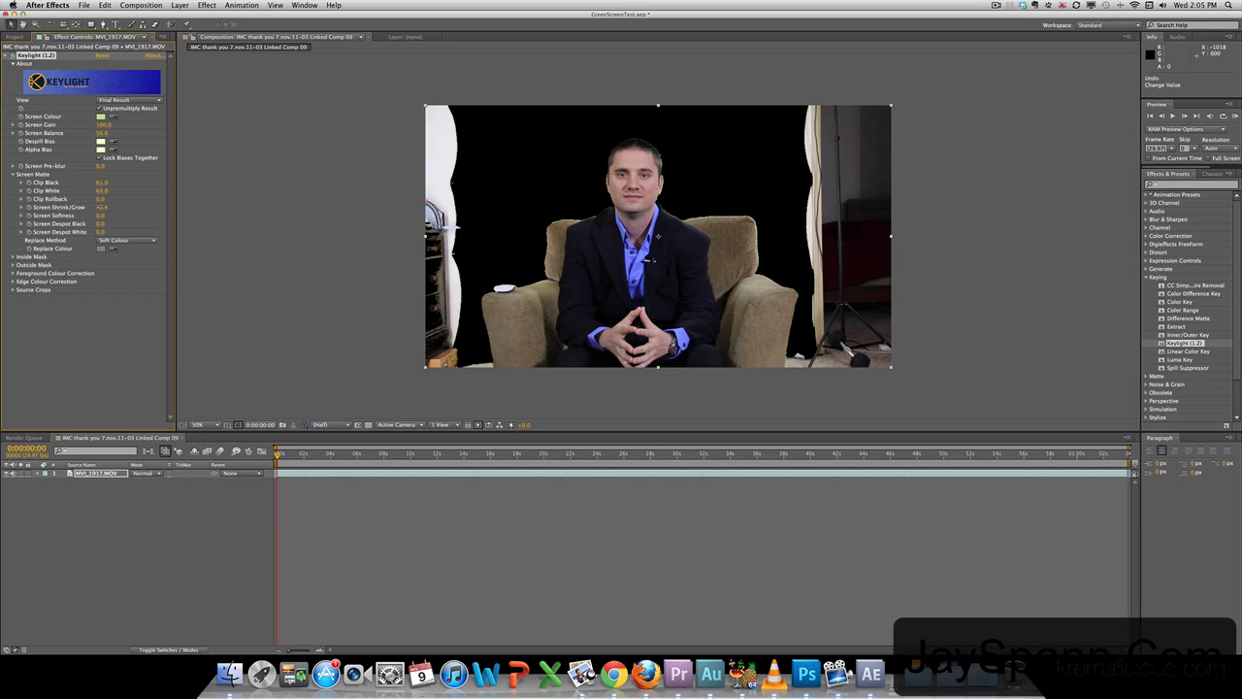
pyautogui.moveTo(101, 207); pyautogui.dragTo(95, 207)
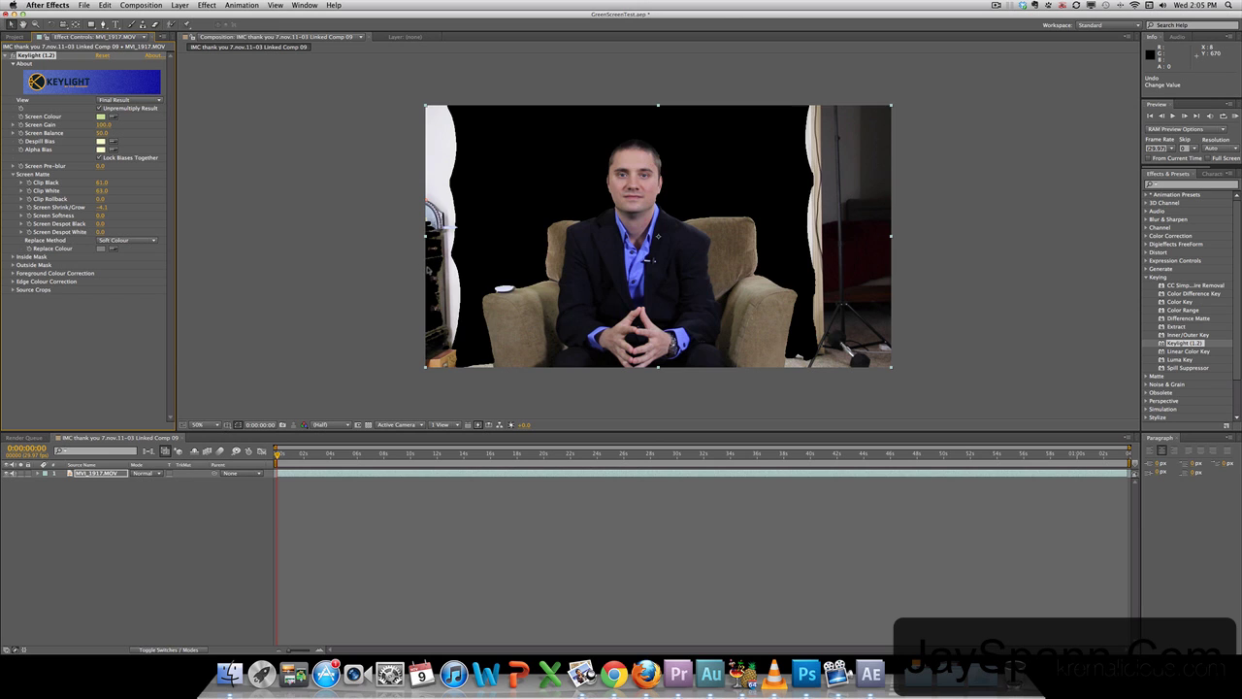
# Step: Draw a closed eight-point Pen mask around the man and chair, then check it against transparency
pyautogui.click(103, 24)
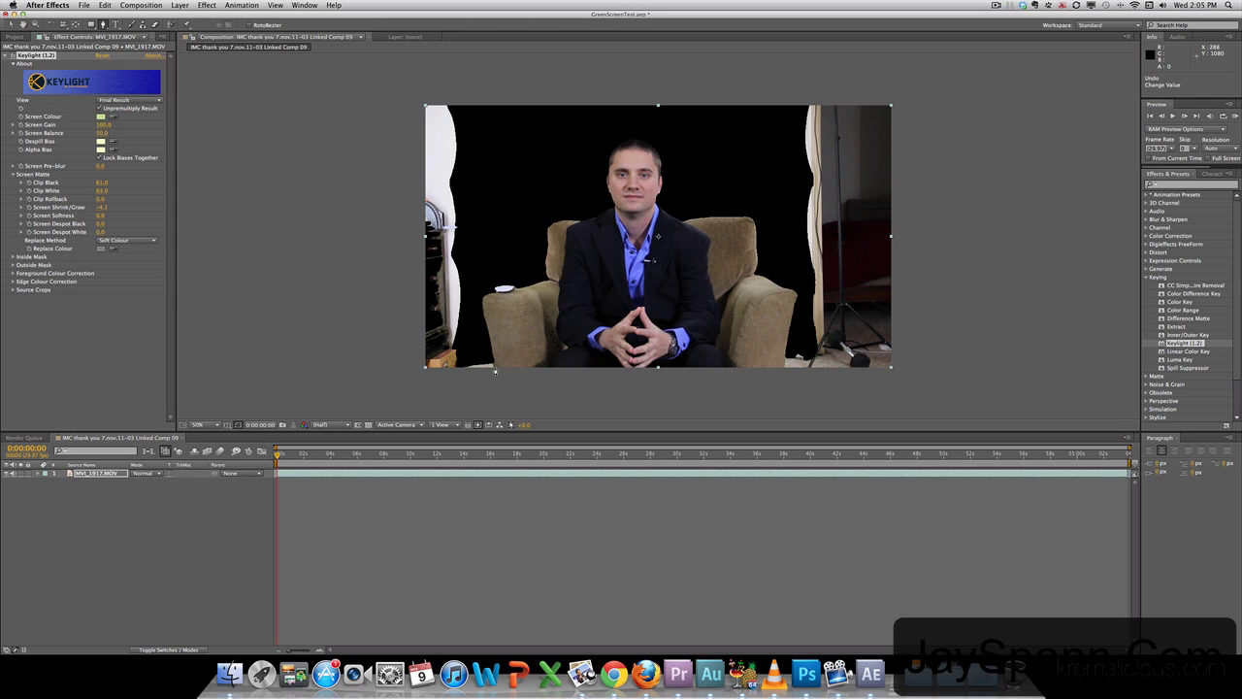
pyautogui.click(494, 369)
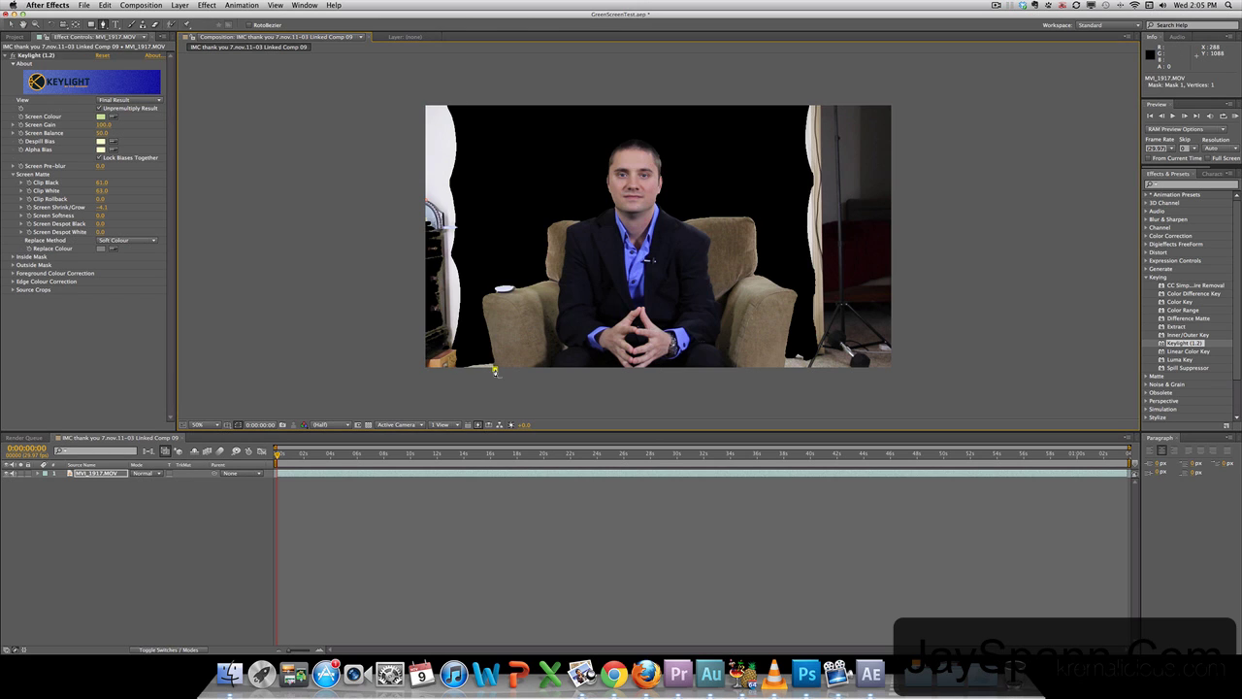
pyautogui.click(479, 288)
pyautogui.click(621, 124)
pyautogui.click(750, 161)
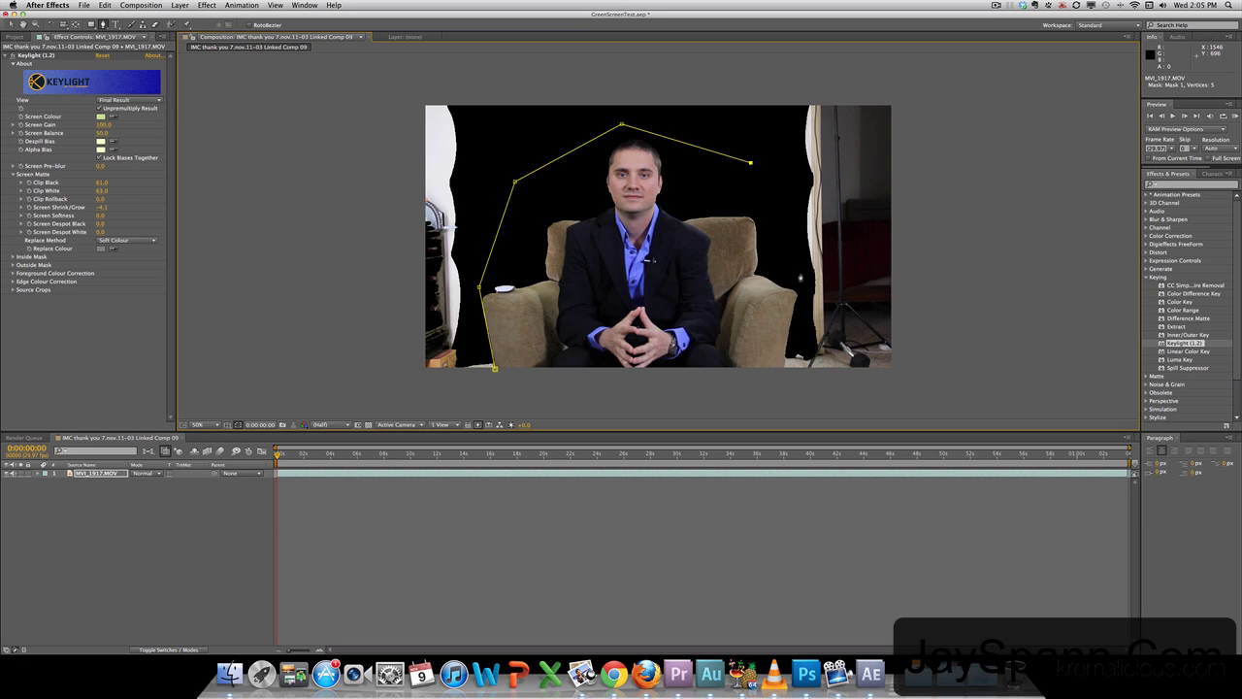
pyautogui.click(792, 285)
pyautogui.click(797, 291)
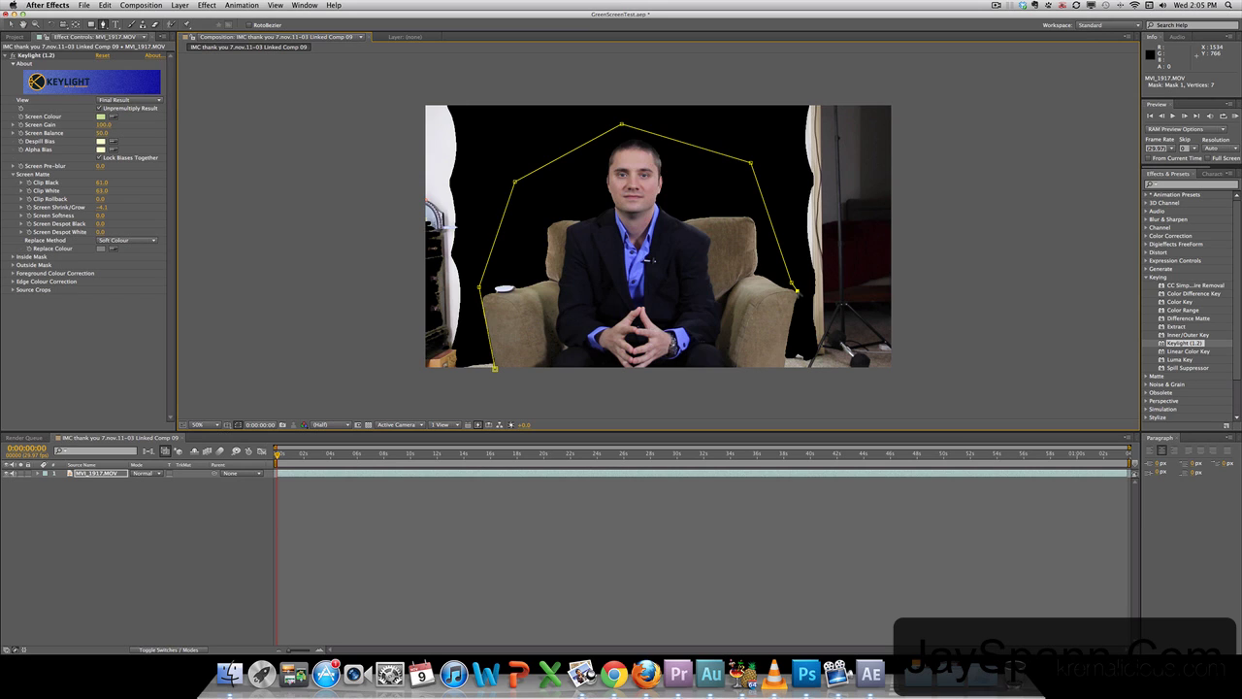
pyautogui.click(784, 369)
pyautogui.click(495, 369)
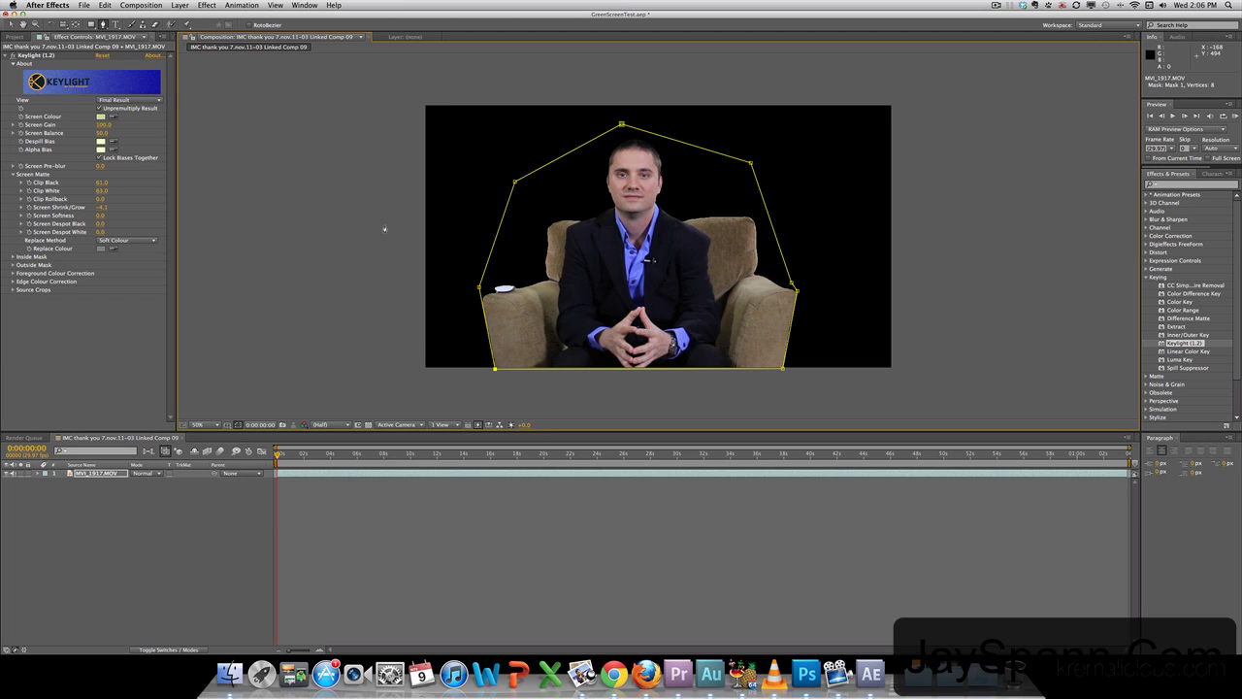
pyautogui.click(369, 425)
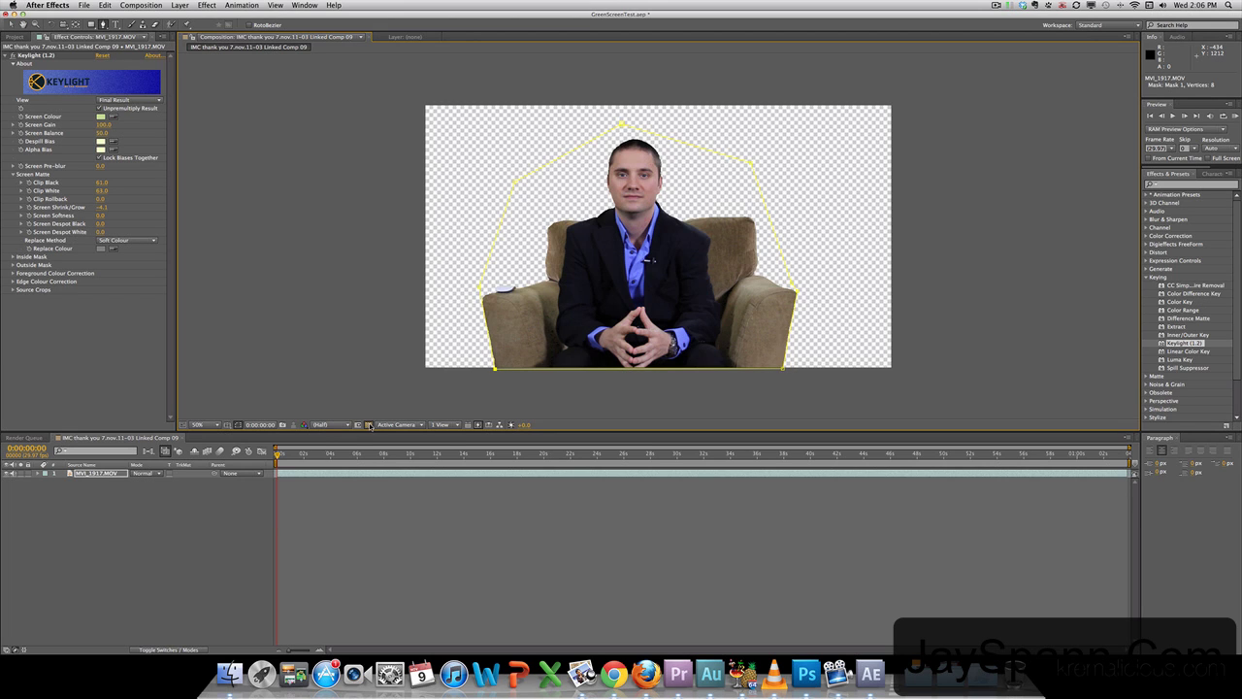
pyautogui.click(369, 425)
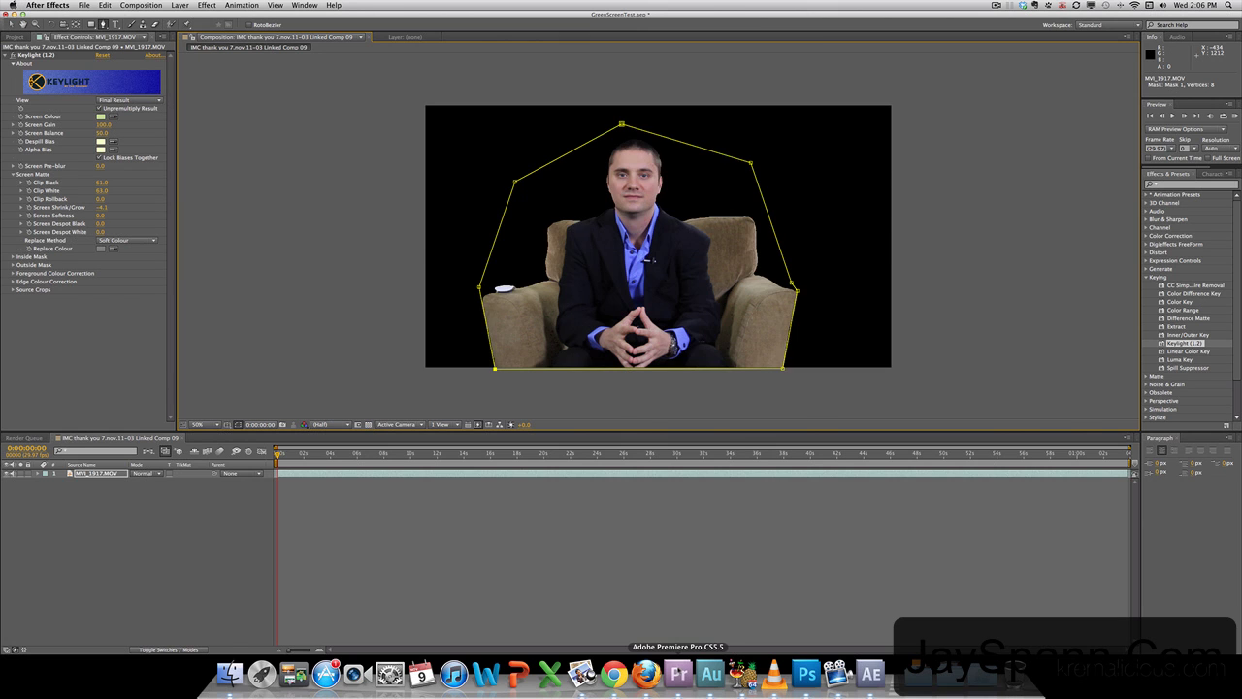
# Step: Switch back to Premiere Pro and preview the keyed presenter at 00;00;33;25
pyautogui.click(679, 672)
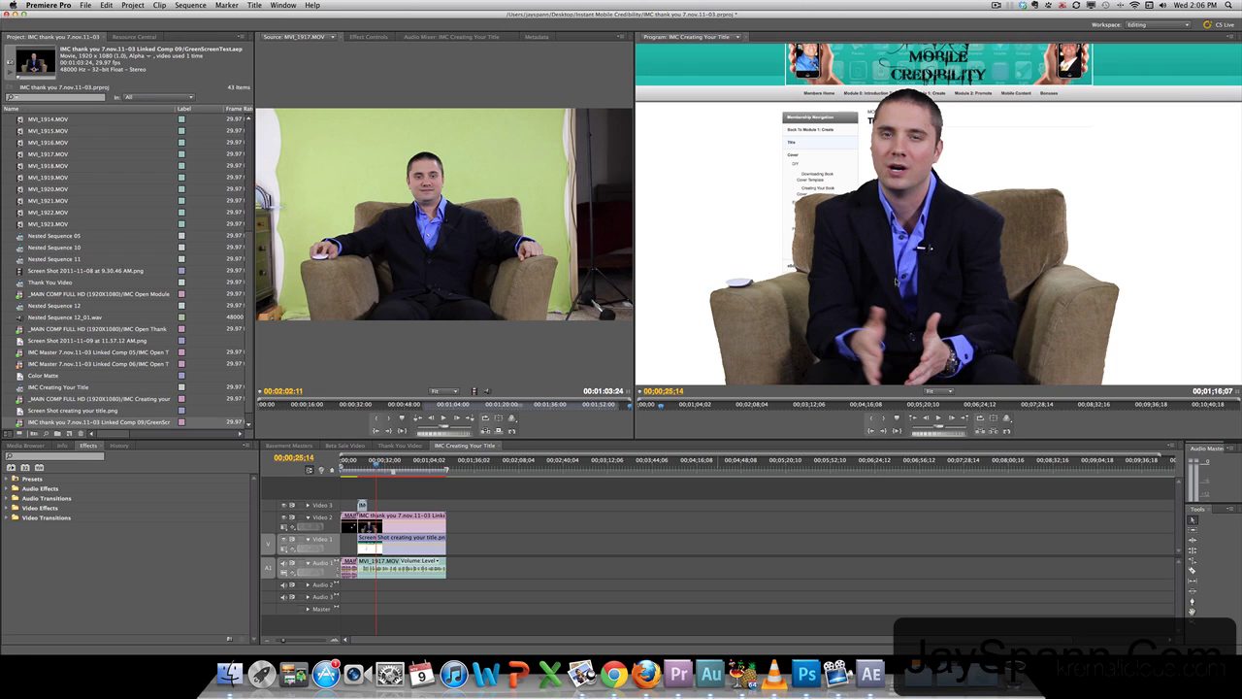
pyautogui.click(388, 463)
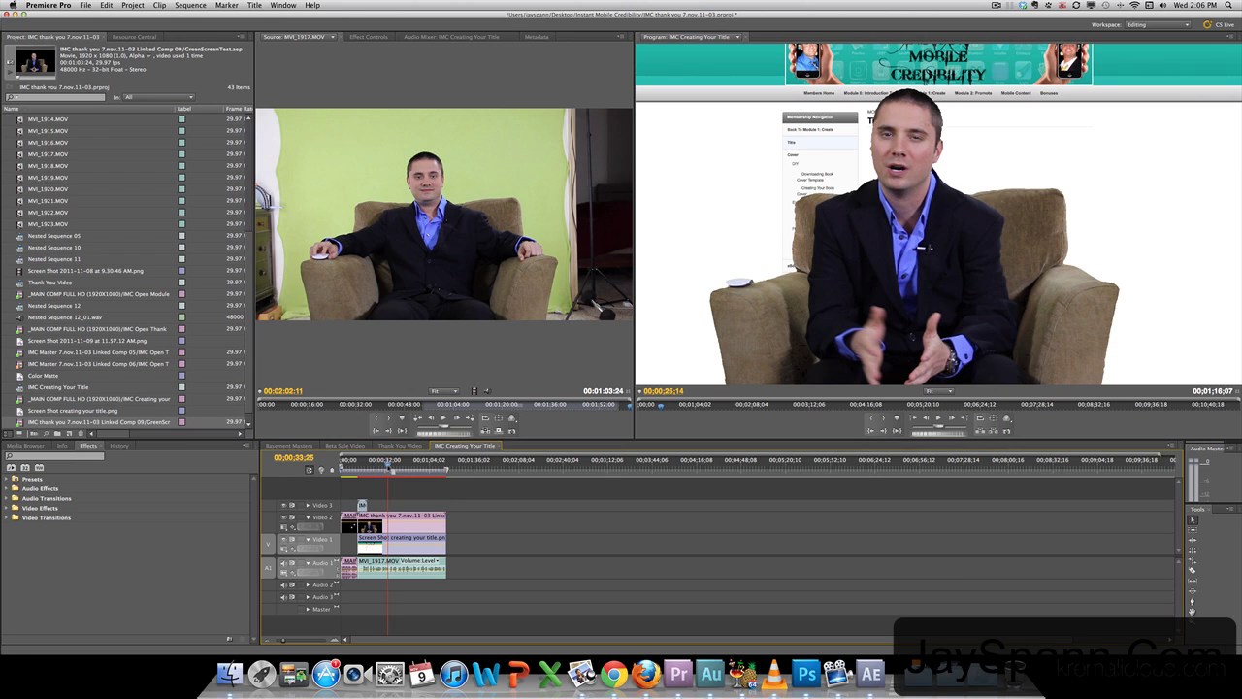